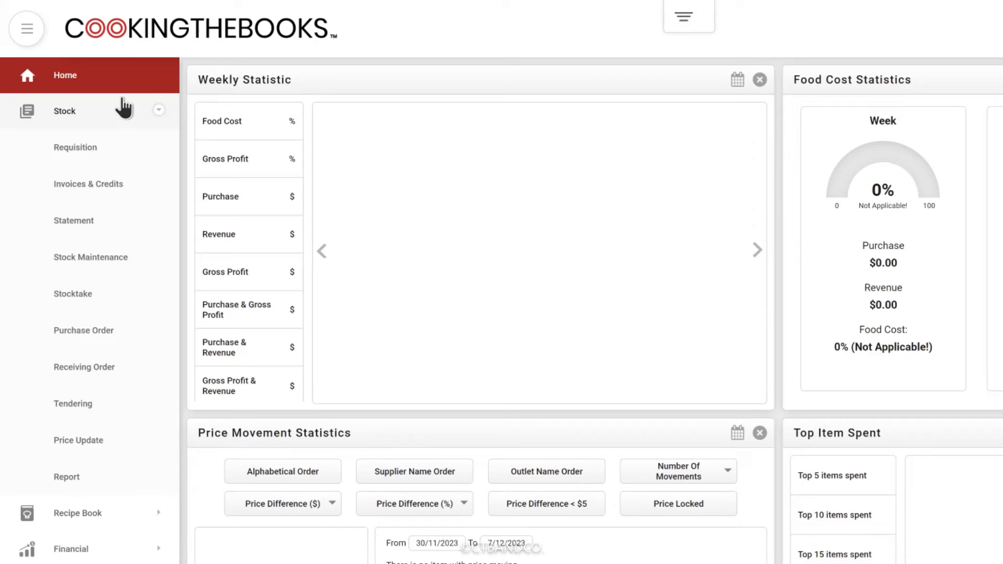
In the receiving orders, open the unlinked Clamms Seafood invoice and link it to the supplier's matching purchase order.
left_click(124, 368)
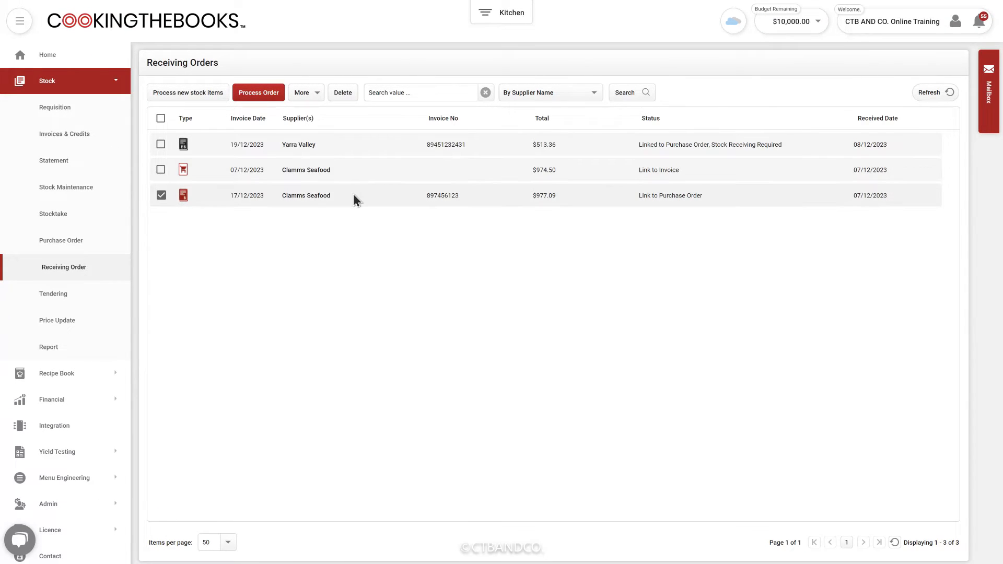
double_click(353, 195)
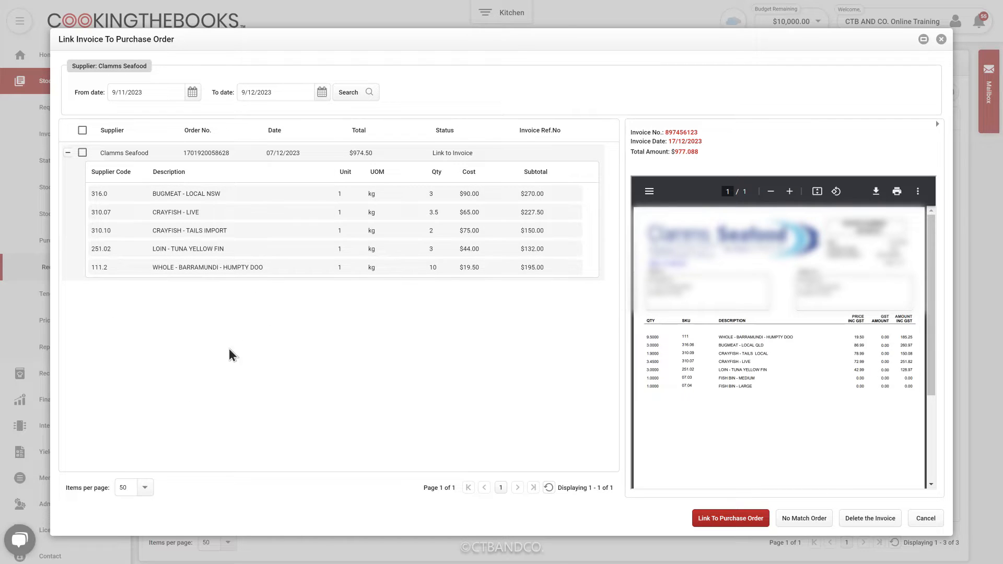
left_click(83, 152)
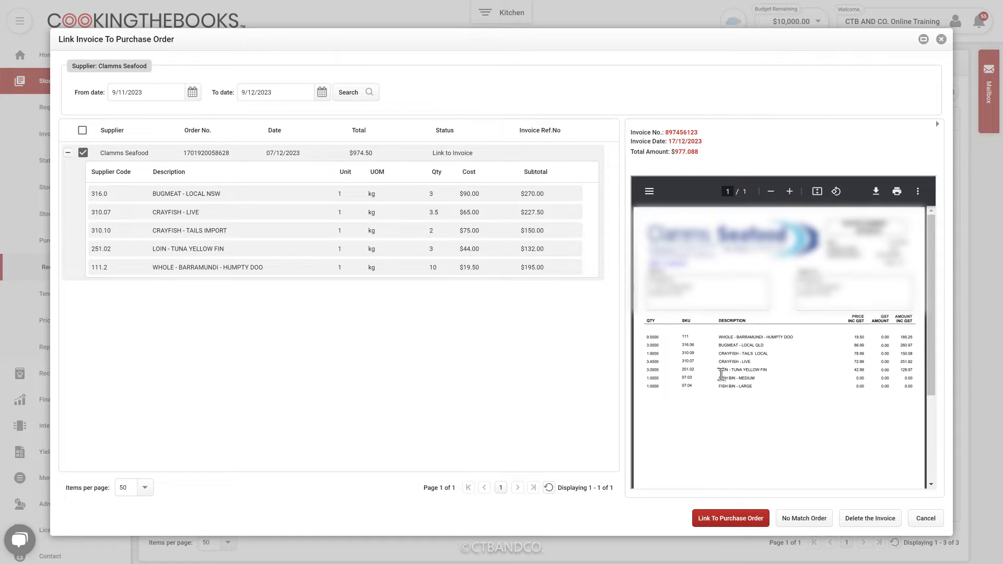
left_click(714, 518)
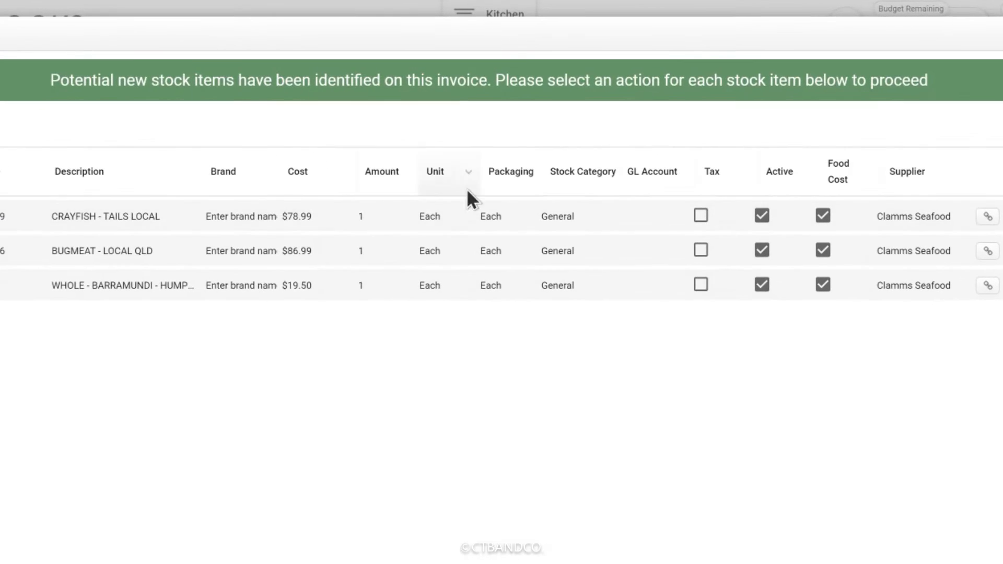
Set the unit to Kilograms for the crayfish tails, bugmeat and whole barramundi pending stock items.
left_click(428, 212)
type("Kilogr")
left_click(434, 246)
type("Ki")
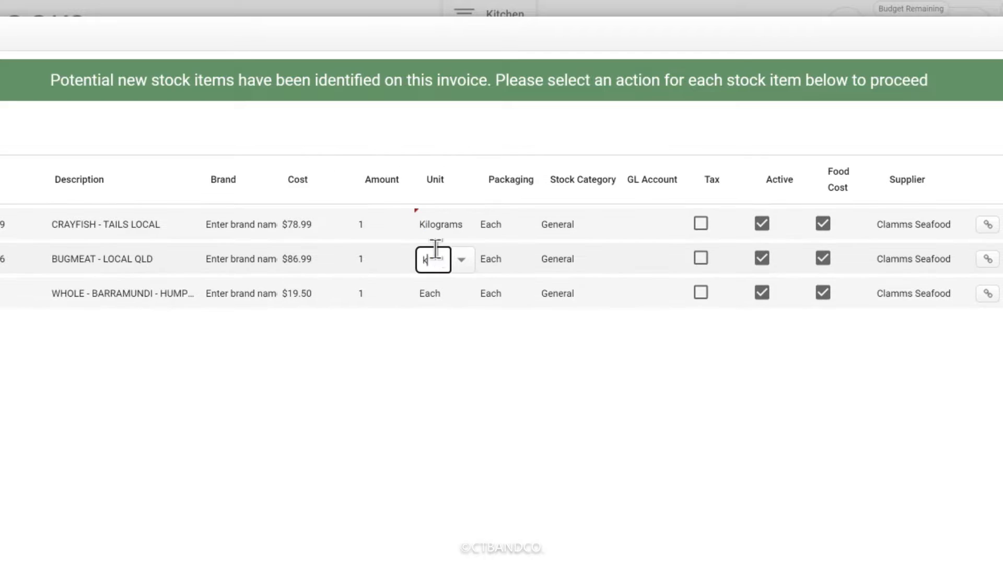
left_click(452, 313)
left_click(429, 293)
type("Ki")
left_click(444, 345)
Set the packaging of all three pending stock items to Kilogram.
left_click(488, 219)
type("Ki")
left_click(498, 277)
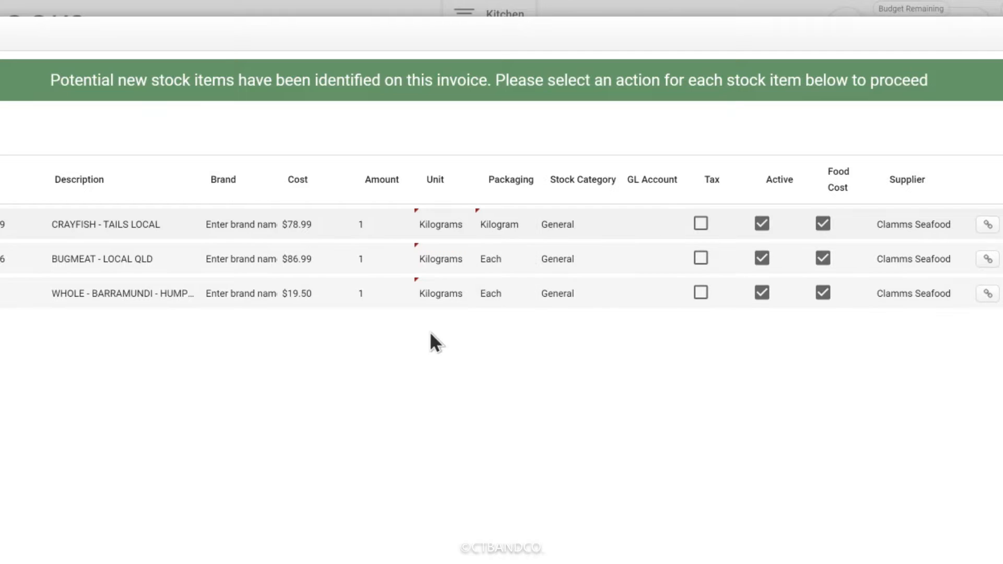
left_click(494, 257)
type("Kilogram")
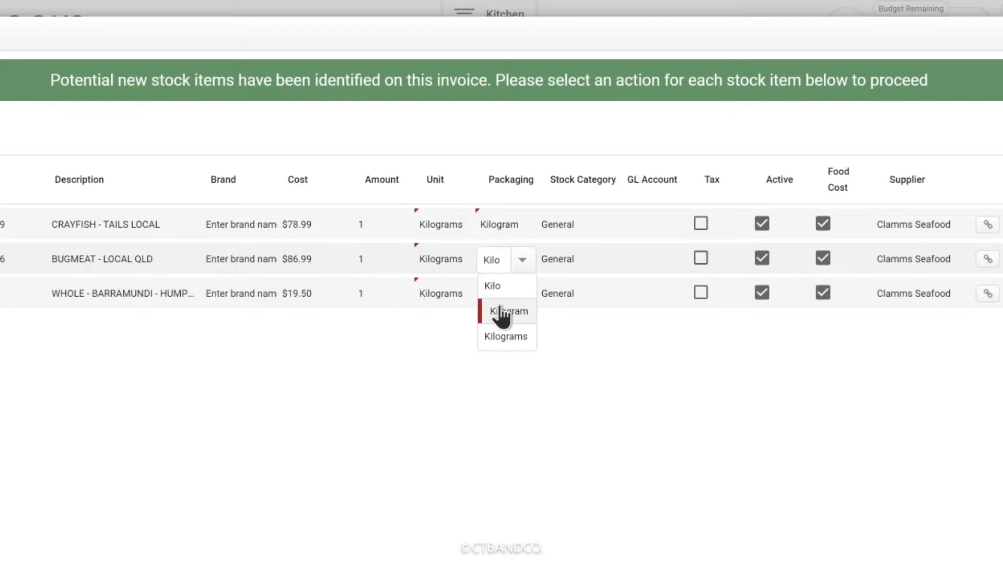
left_click(502, 312)
left_click(491, 293)
type("Kilo")
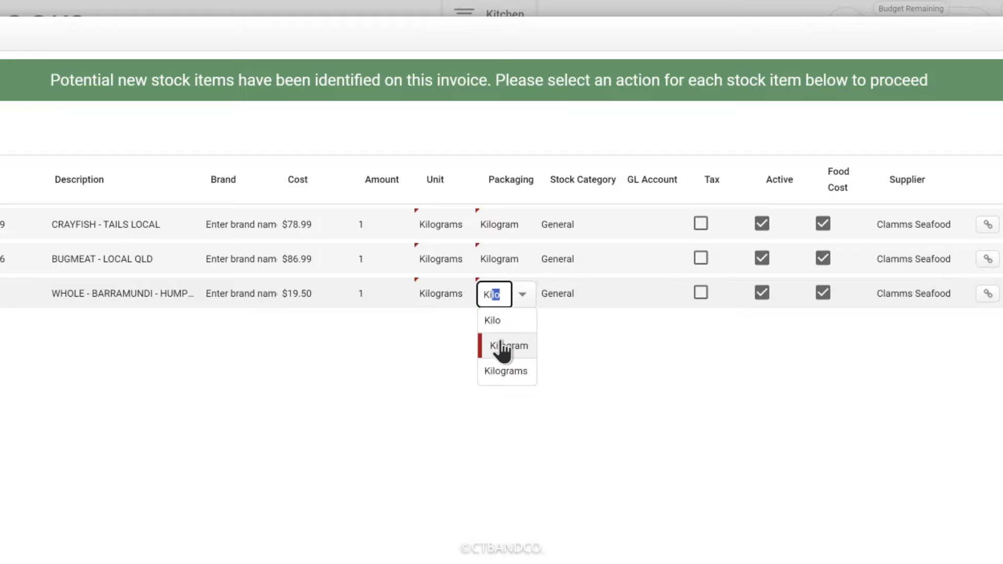
left_click(501, 346)
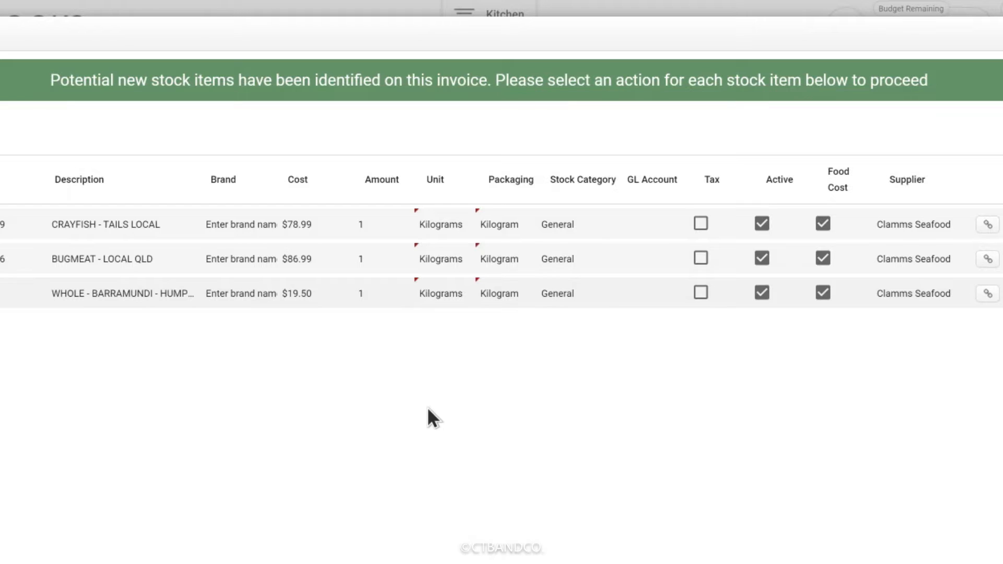
Set the stock category of all three pending items to Seafood and save the edited stock items.
left_click(558, 224)
type("se")
left_click(556, 259)
type("se")
scroll(575, 470, "down", 10)
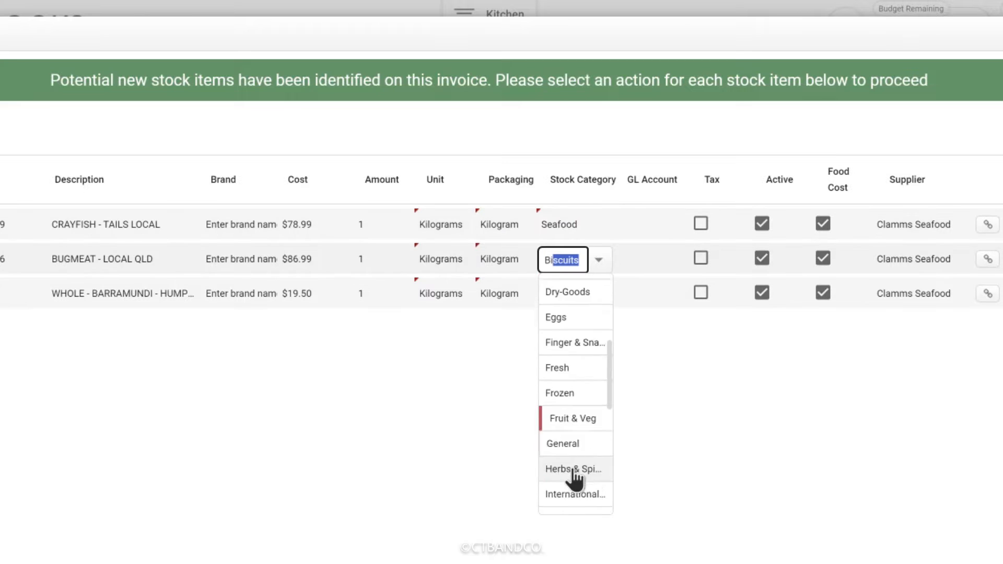
left_click(572, 431)
left_click(557, 293)
scroll(571, 459, "down", 8)
left_click(569, 455)
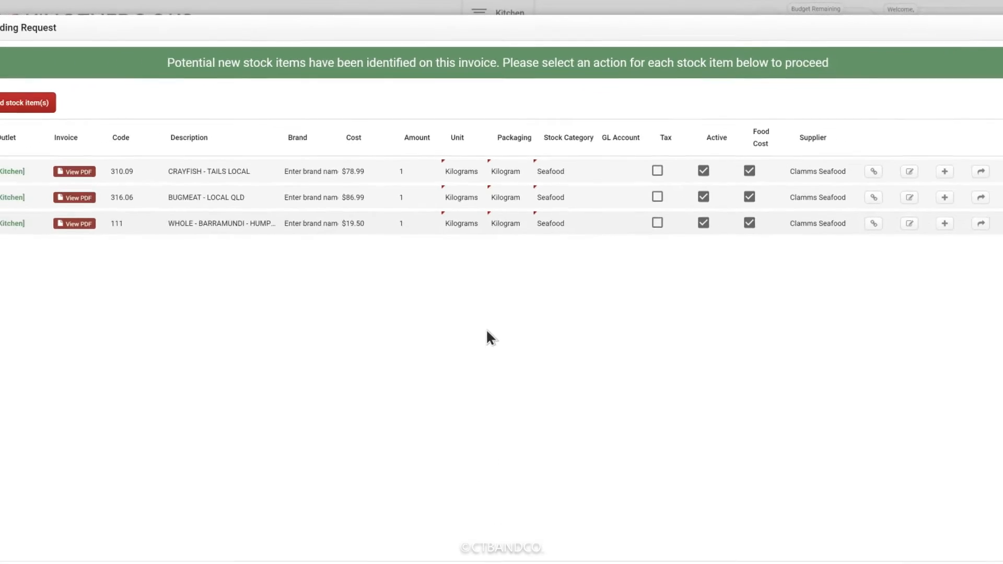
left_click(96, 94)
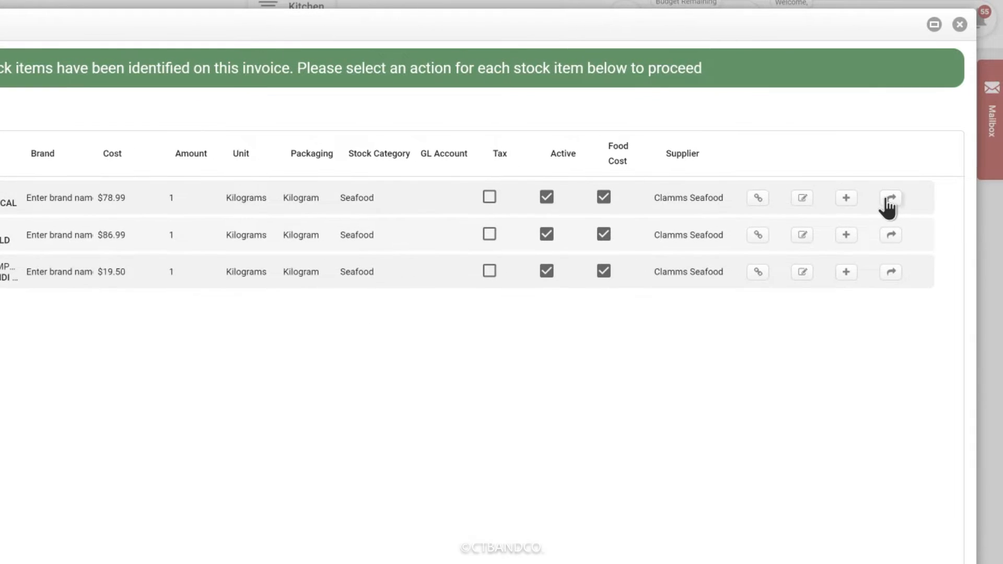
Add CRAYFISH - TAILS LOCAL and BUGMEAT - LOCAL QLD to the database as new stock items.
left_click(843, 194)
key("Return")
left_click(846, 198)
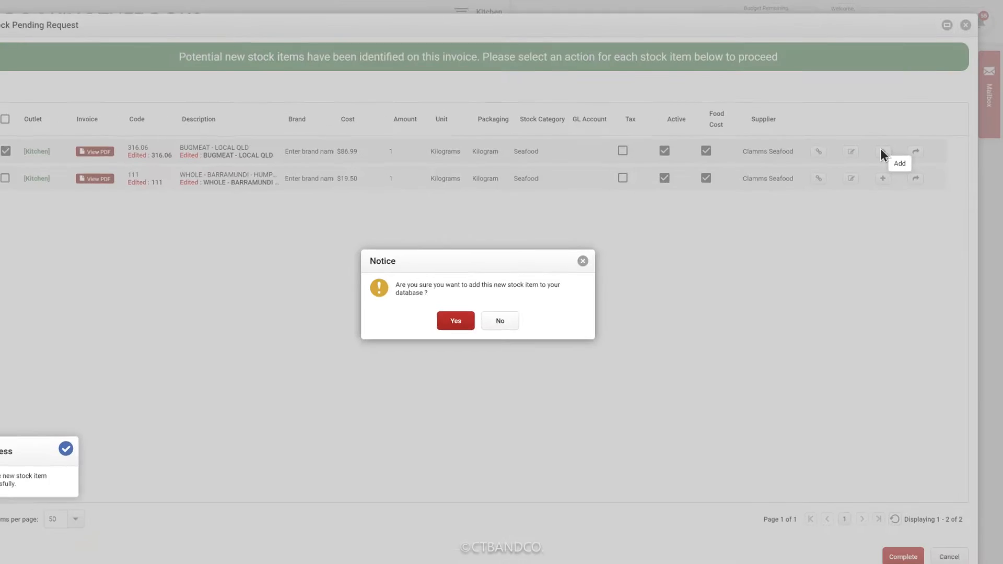
key("Return")
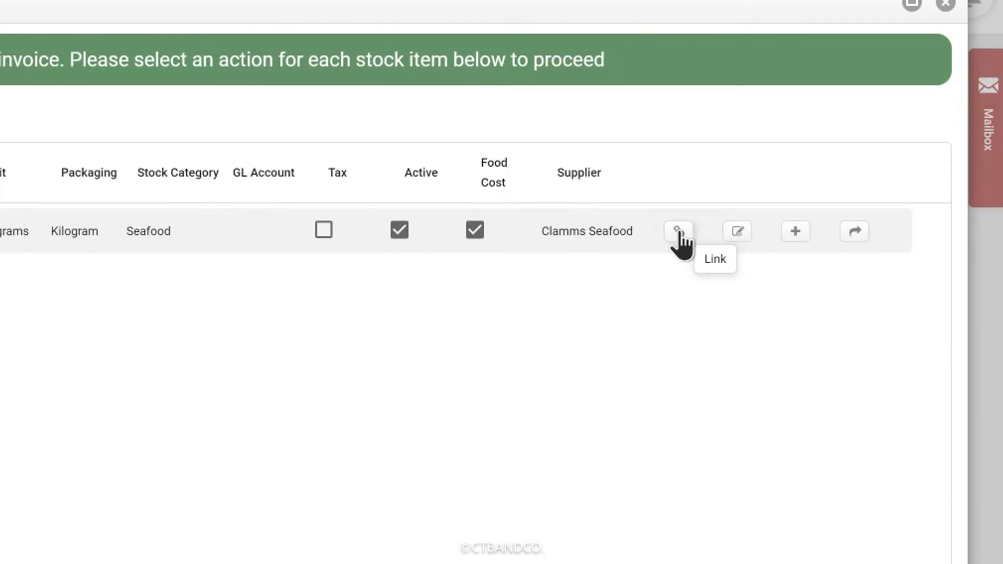
Link the pending whole barramundi to the existing Humpty Doo stock item 111.2, updating that item with the edited changes.
left_click(679, 231)
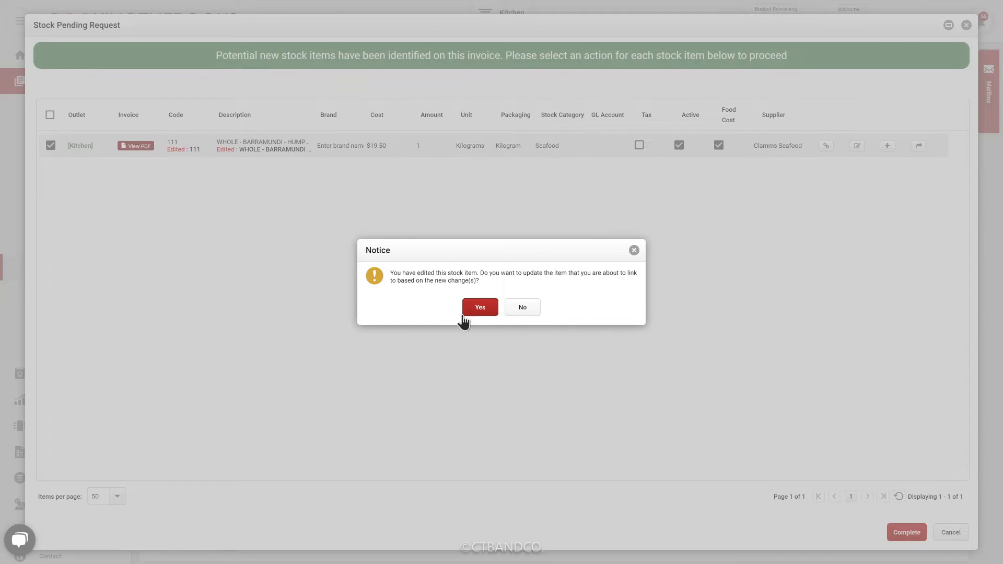
left_click(493, 307)
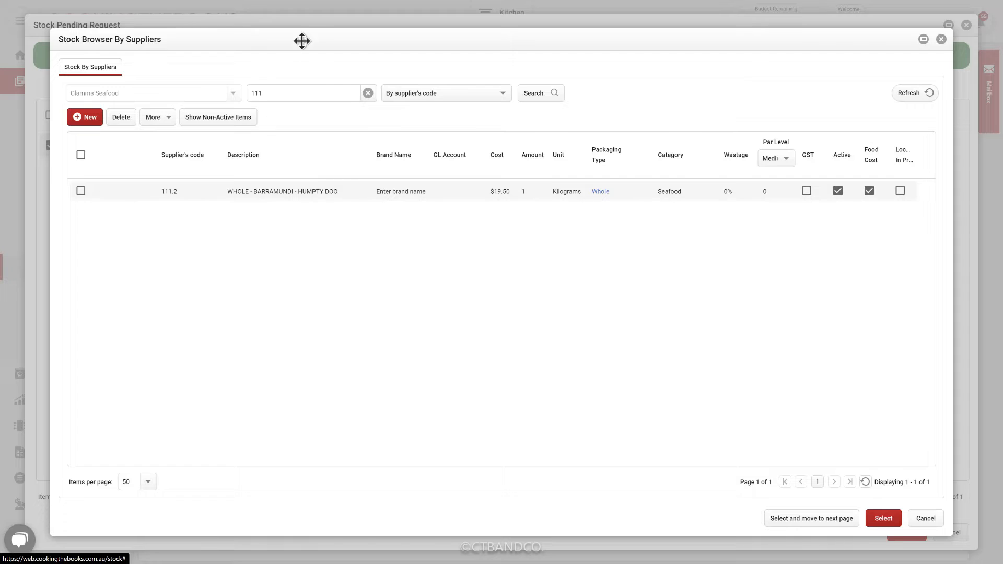
left_click_drag(309, 38, 299, 176)
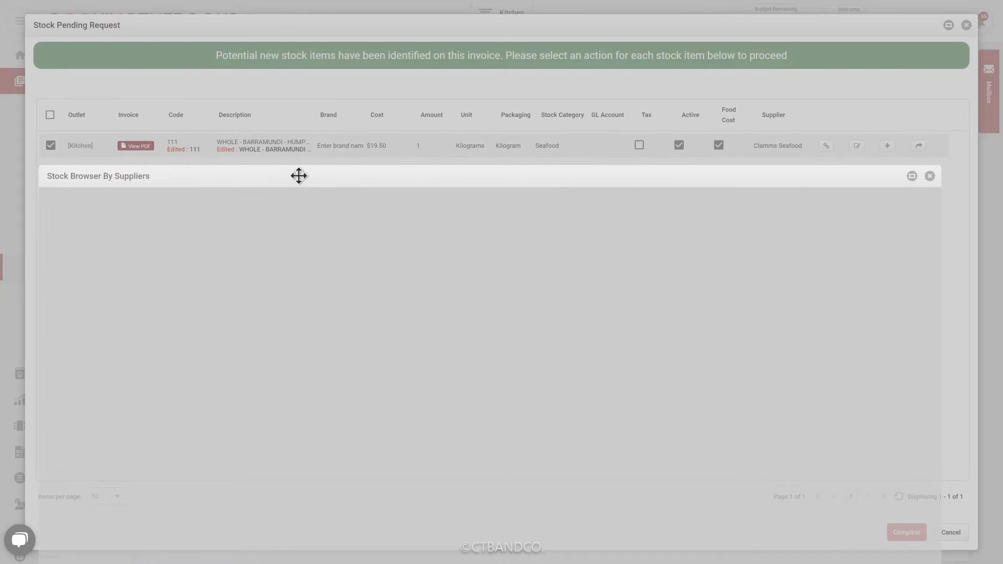
left_click_drag(299, 176, 306, 25)
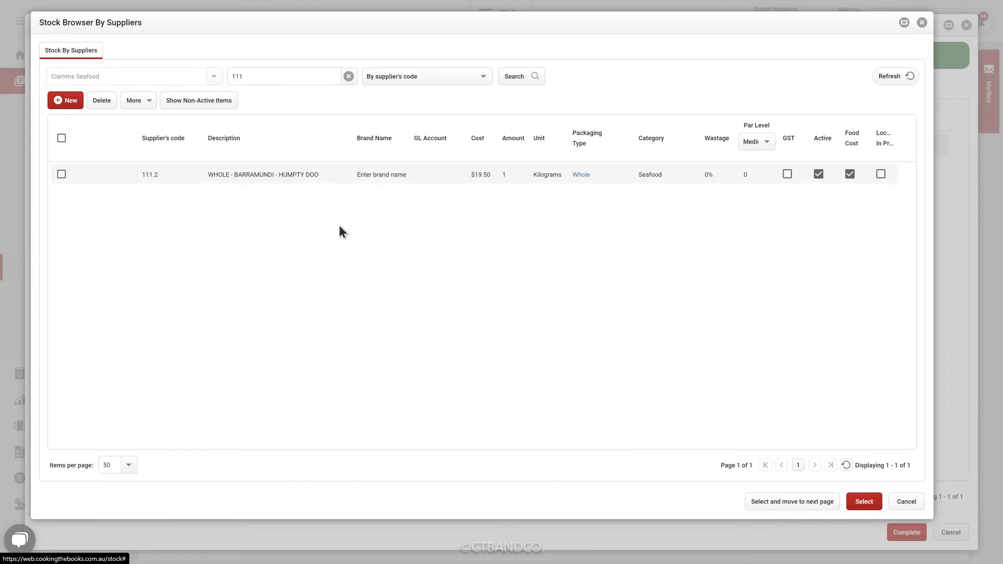
left_click_drag(502, 18, 497, 161)
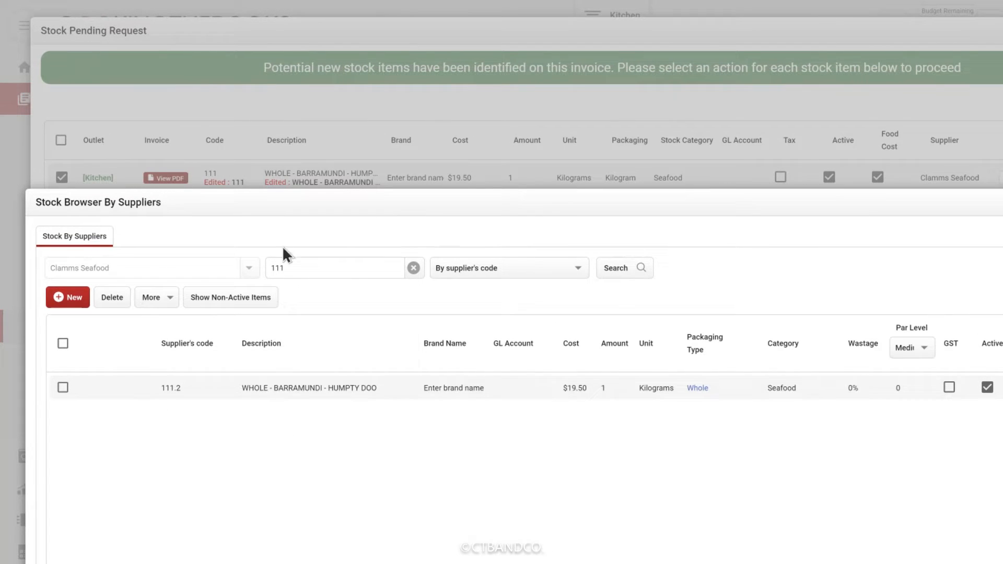
left_click_drag(508, 168, 526, 32)
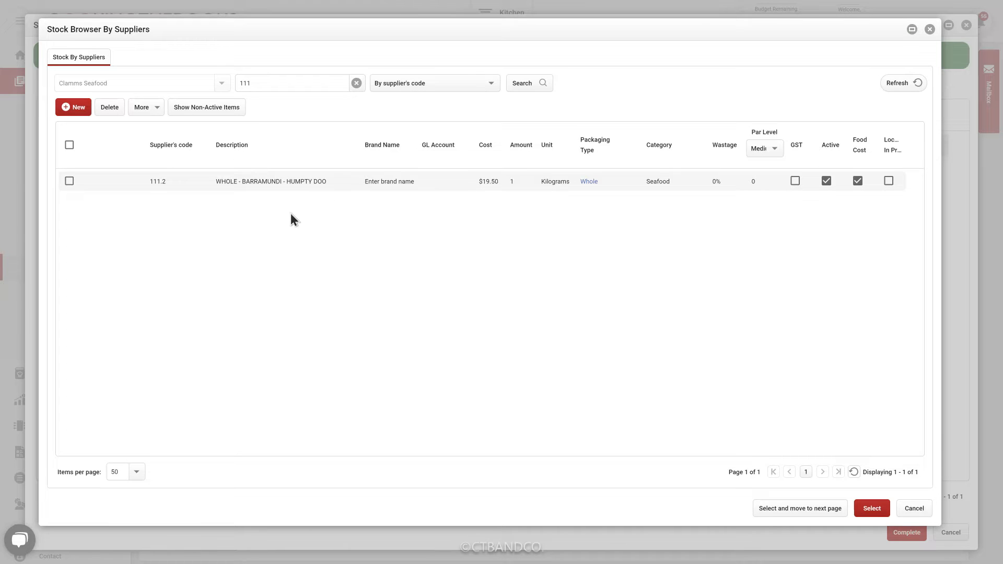
left_click(69, 181)
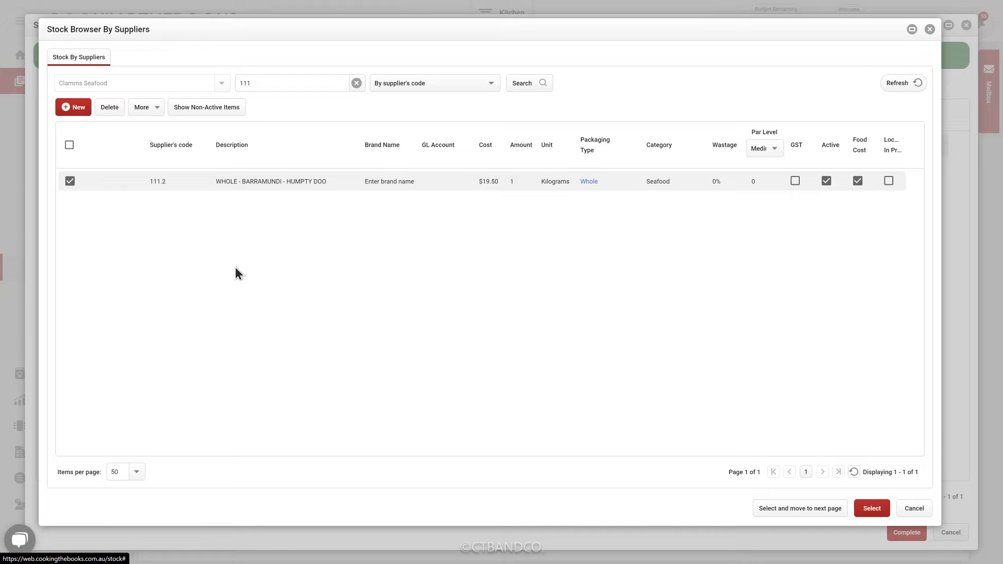
left_click(873, 510)
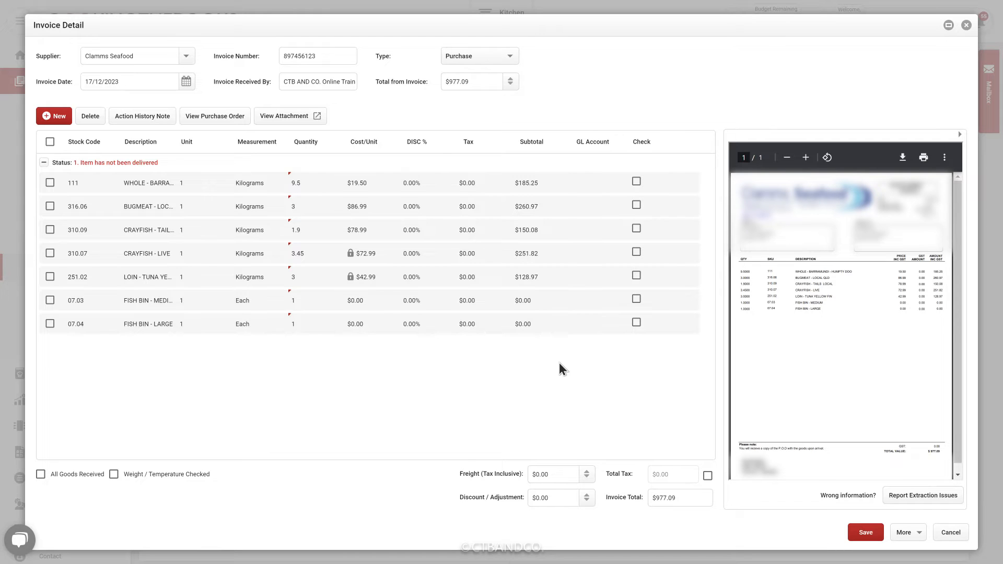
Mark all seven items on the Clamms Seafood invoice as delivered.
left_click(635, 181)
left_click(635, 181)
left_click(635, 181)
left_click(636, 180)
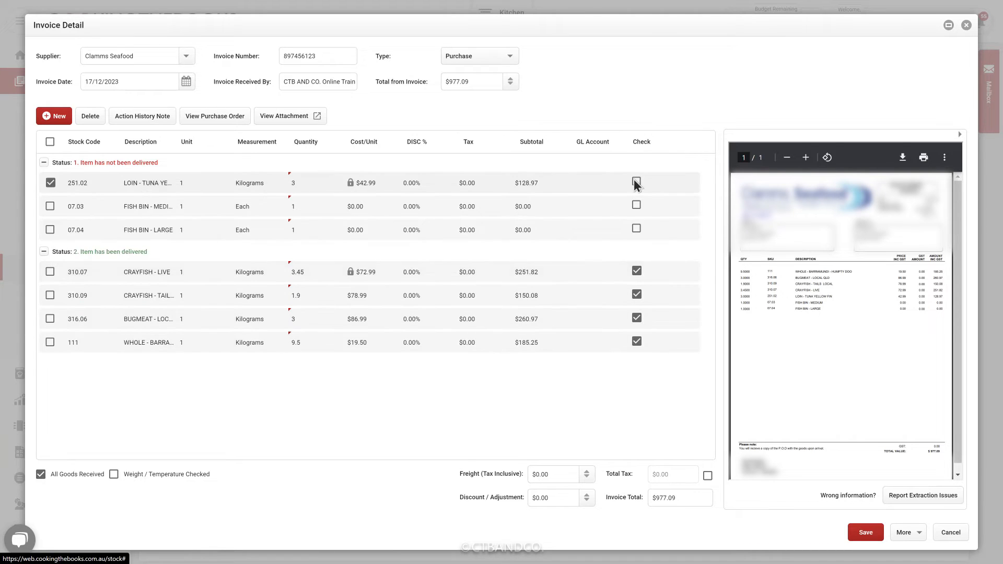
left_click(635, 180)
left_click(636, 180)
left_click(636, 181)
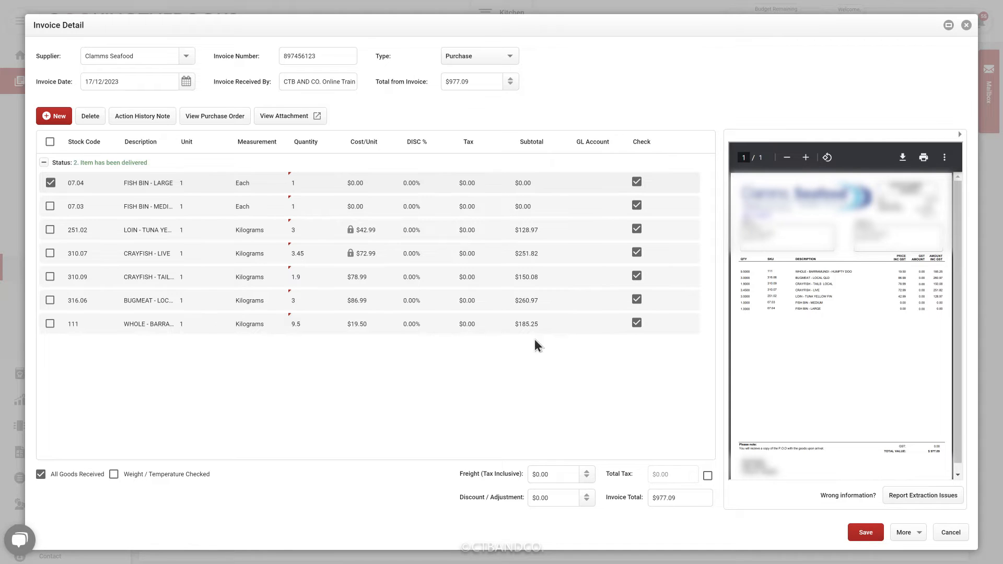
Mark BUGMEAT - LOCAL QLD as not delivered and save the invoice.
left_click(637, 299)
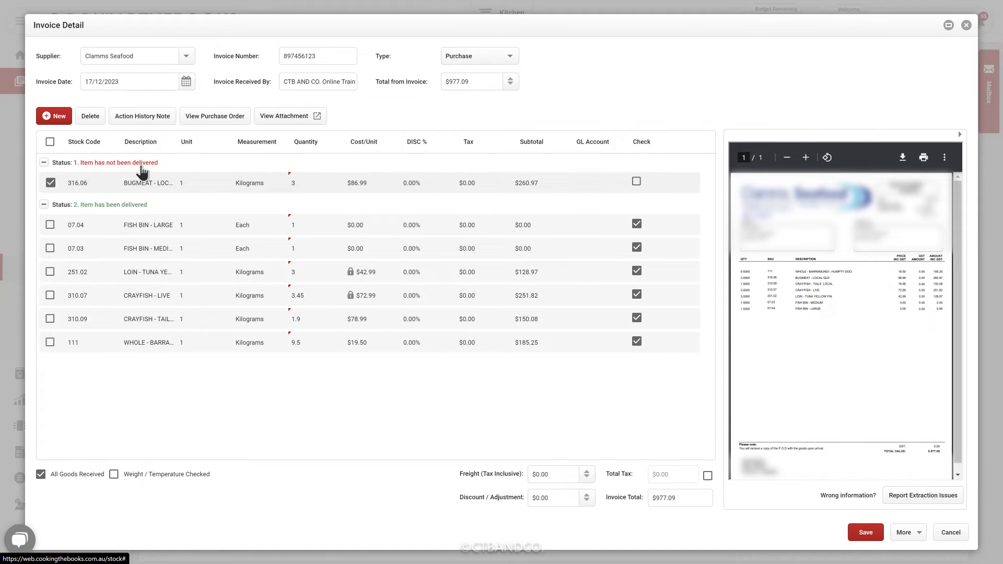
left_click(473, 81)
left_click_drag(689, 500, 651, 500)
left_click(677, 535)
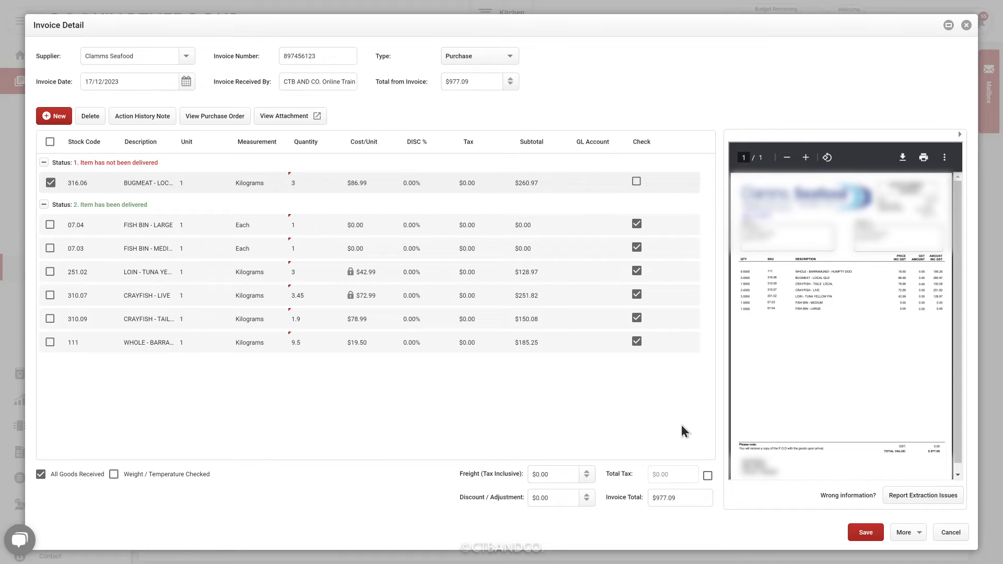
left_click(865, 532)
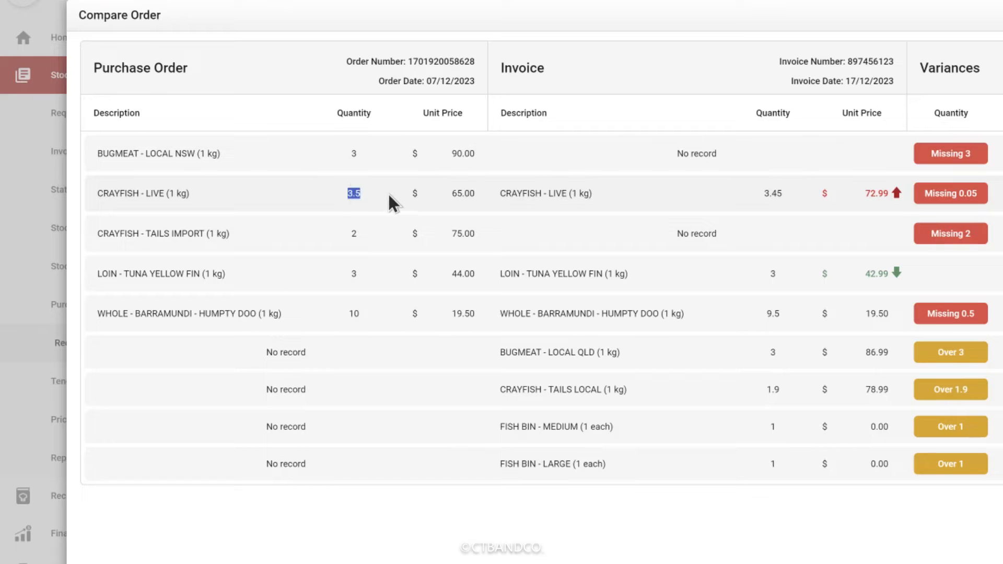
Compare the purchase order with the invoice and examine the proposed action options for CRAYFISH - TAILS LOCAL.
left_click(798, 221)
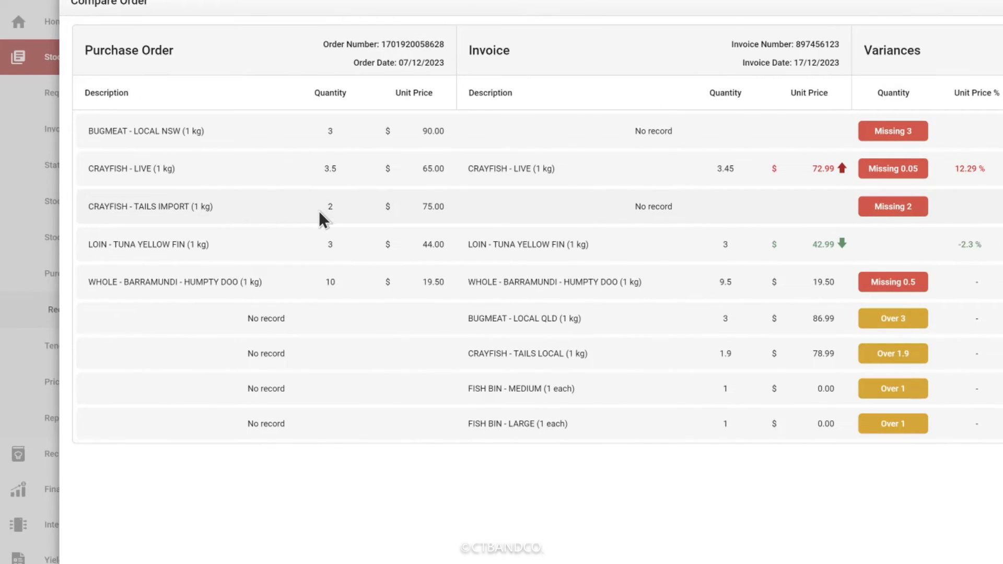
double_click(94, 209)
left_click(141, 206)
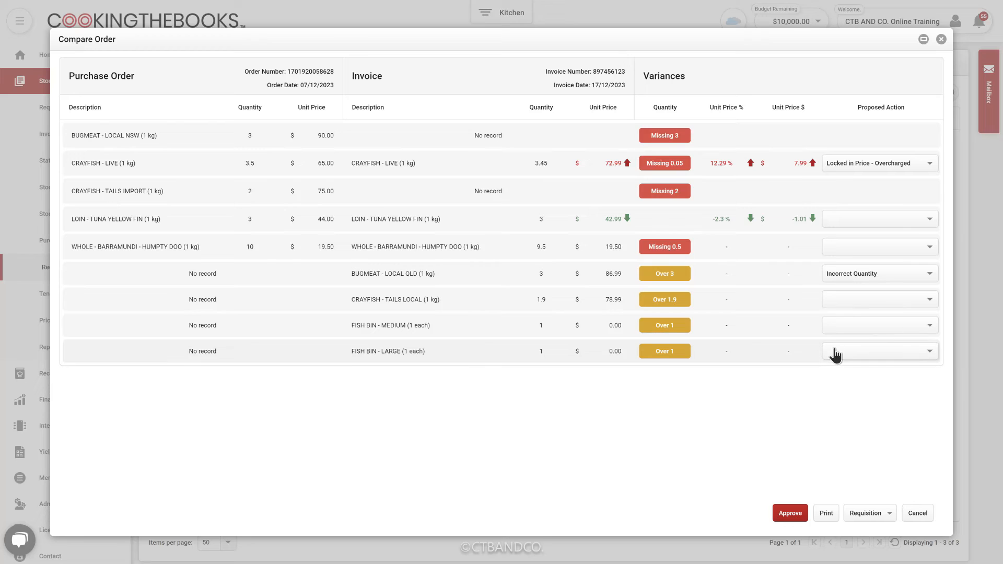
left_click(837, 303)
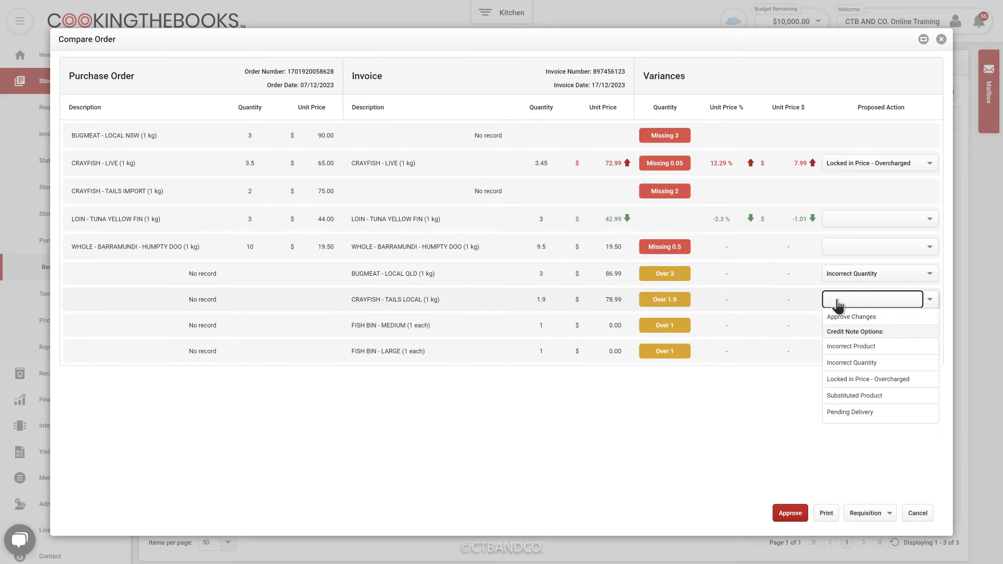
left_click(768, 425)
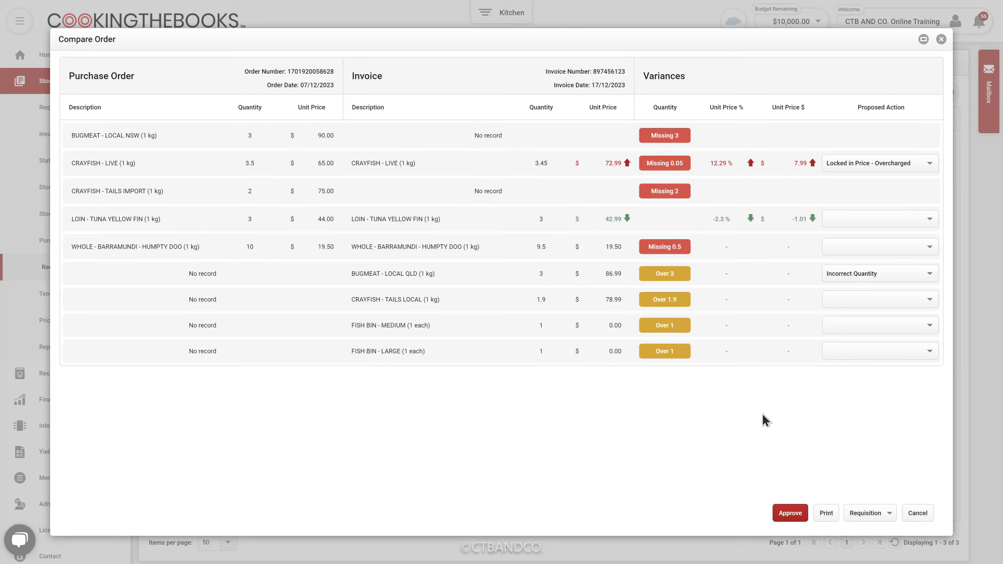
Approve the order comparison and start a credit note request for the marked items.
left_click(791, 513)
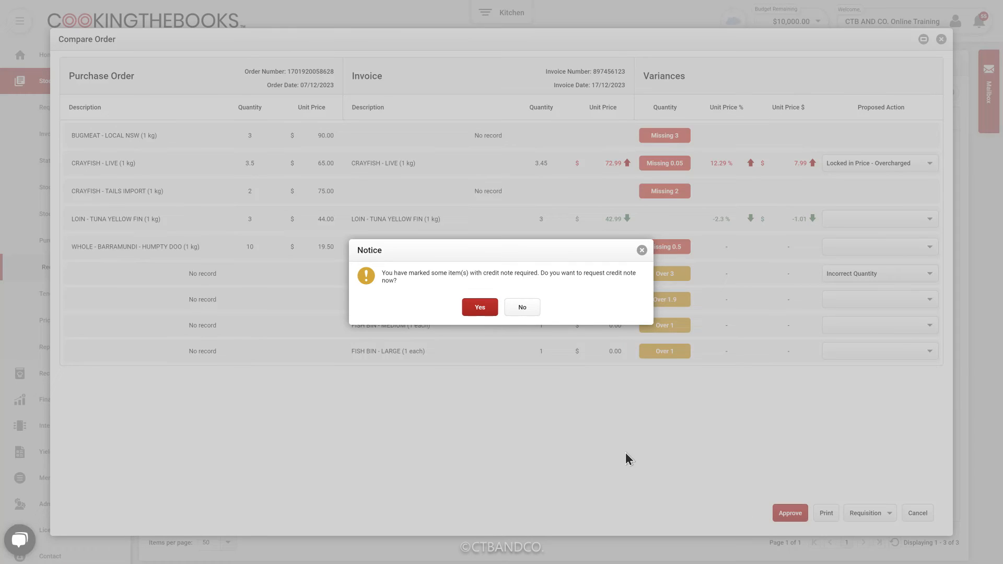
left_click(476, 308)
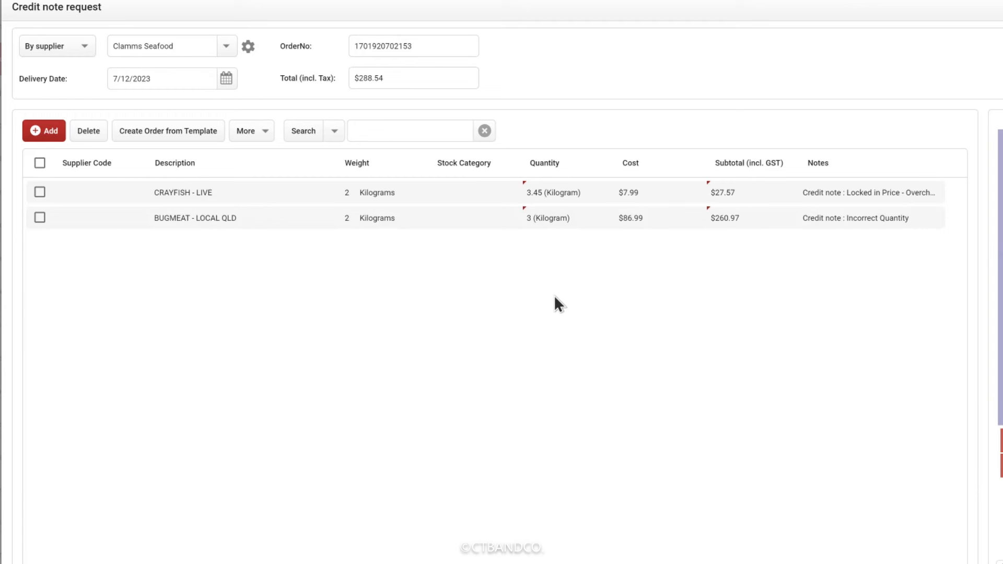
Set the credit note quantity of BUGMEAT - LOCAL QLD to 1.
left_click(554, 216)
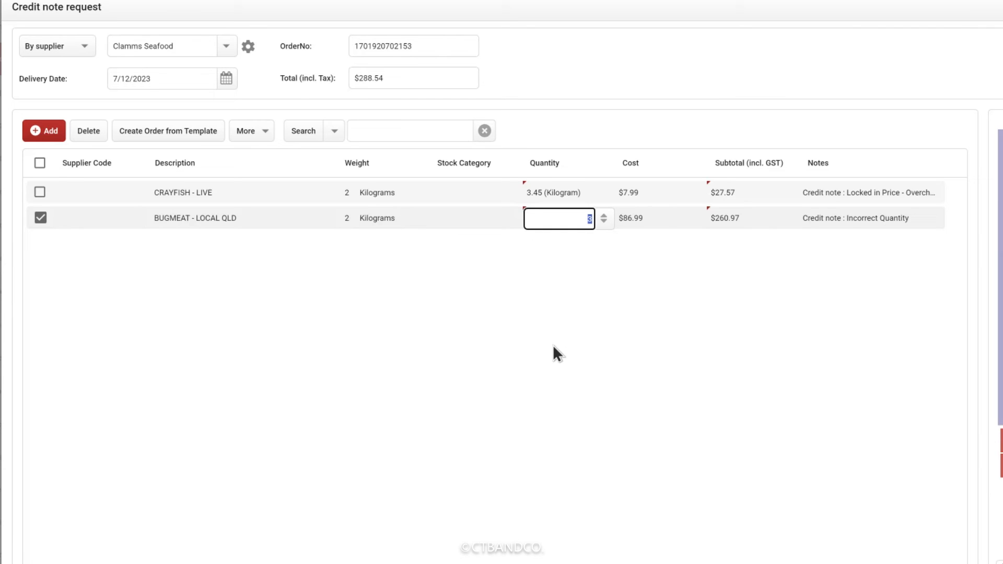
type("1")
key("Tab")
left_click(579, 314)
Change the bugmeat's credit note reason to "Short delivery, only 2kgs delivered", keeping the "Credit note :" prefix.
left_click(878, 225)
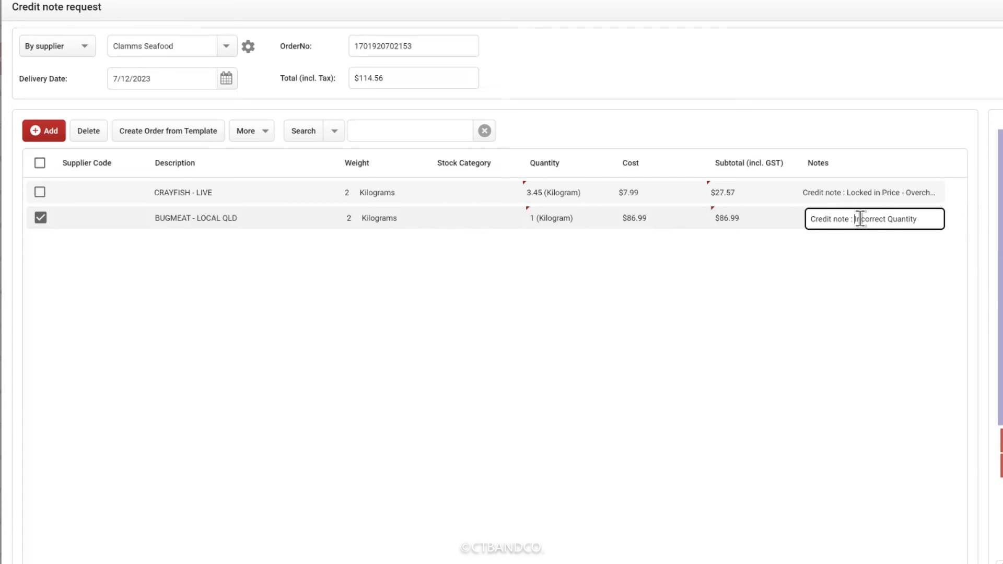
left_click_drag(857, 219, 960, 229)
key("BackSpace")
type("Short delivery, only 2kgs delivered")
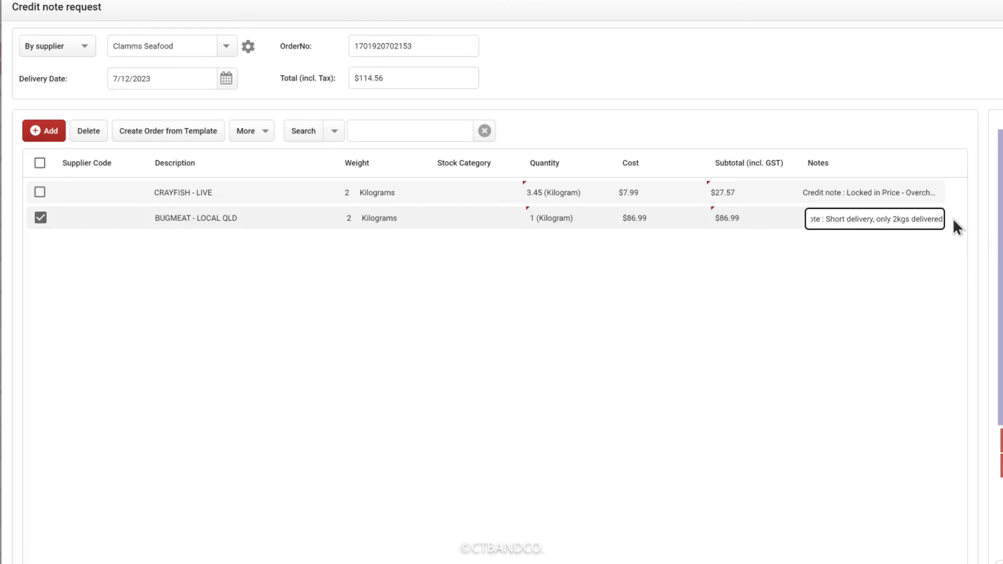
left_click(831, 304)
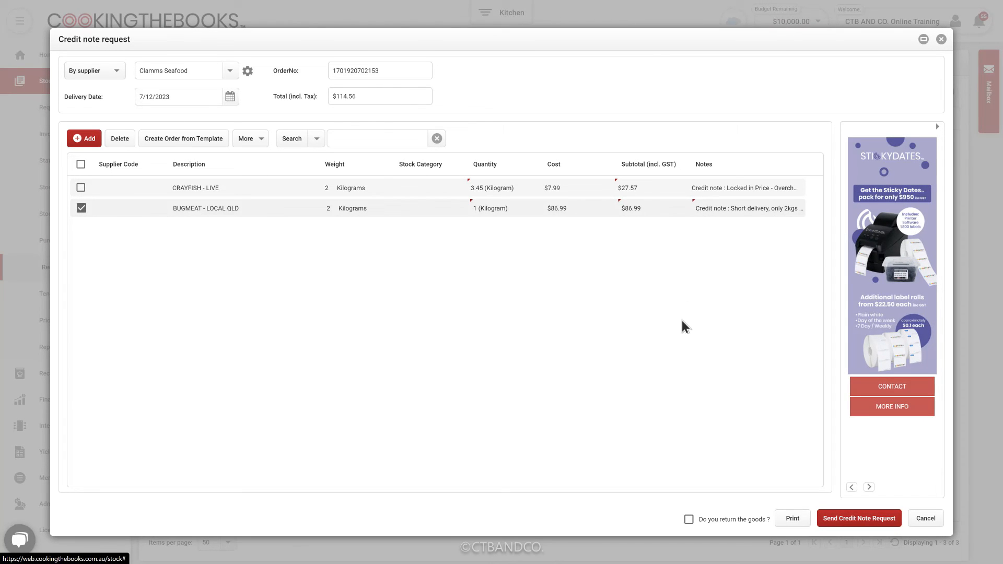
Send the credit note request to the supplier by email with the prefilled subject and message.
left_click(844, 519)
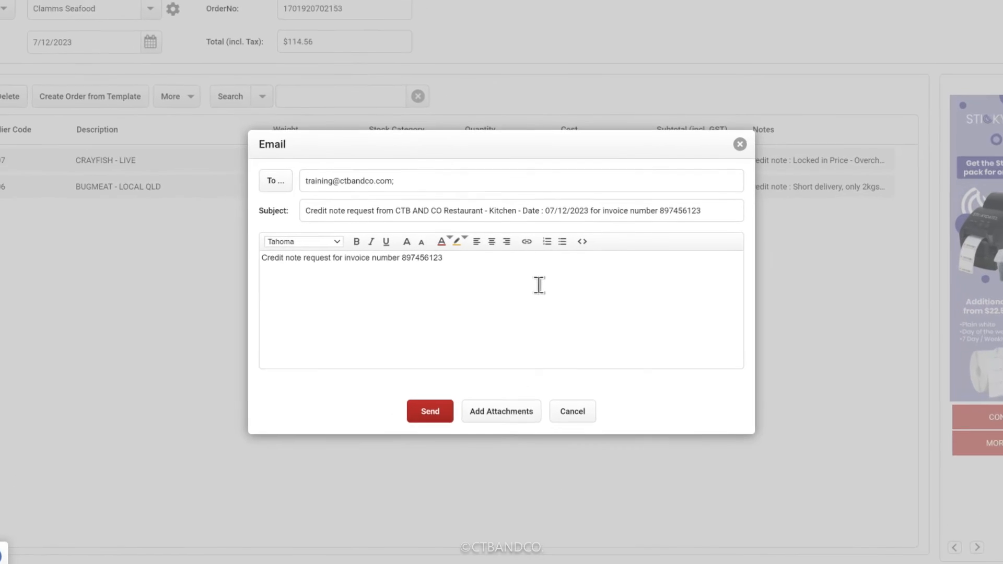
left_click(529, 283)
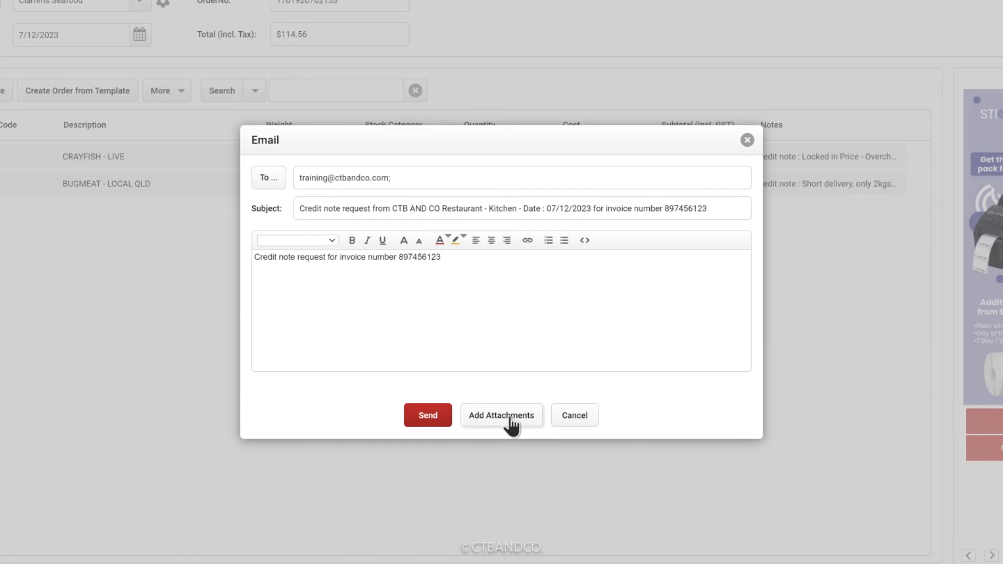
left_click(417, 418)
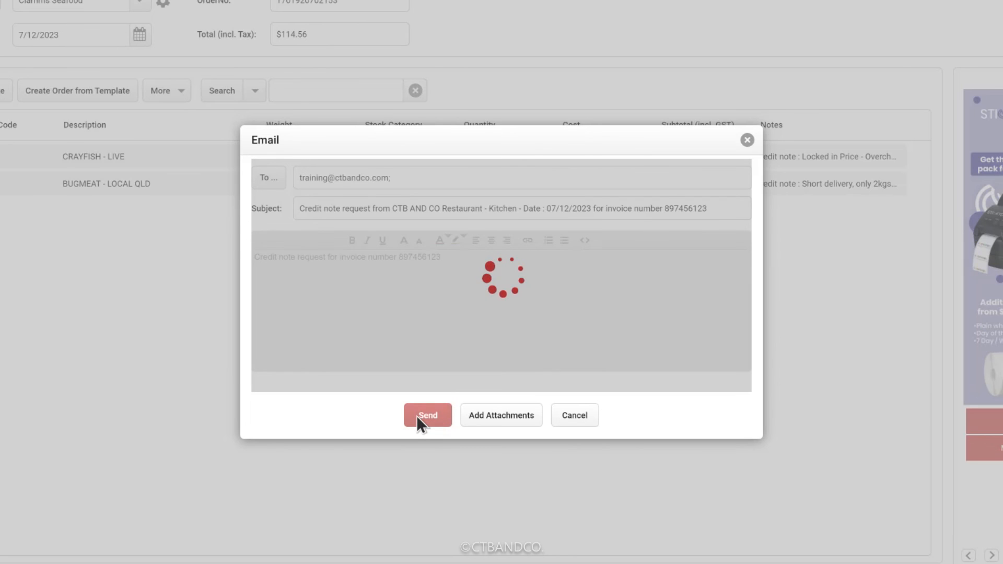